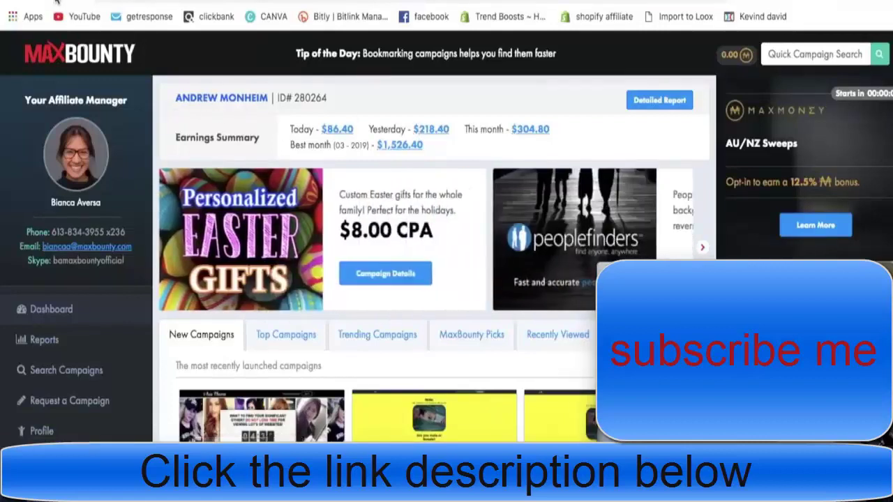
Reload the MaxBounty earnings dashboard, confirming the form resubmission.
{"action": "left_click", "coordinate": [568, 106]}
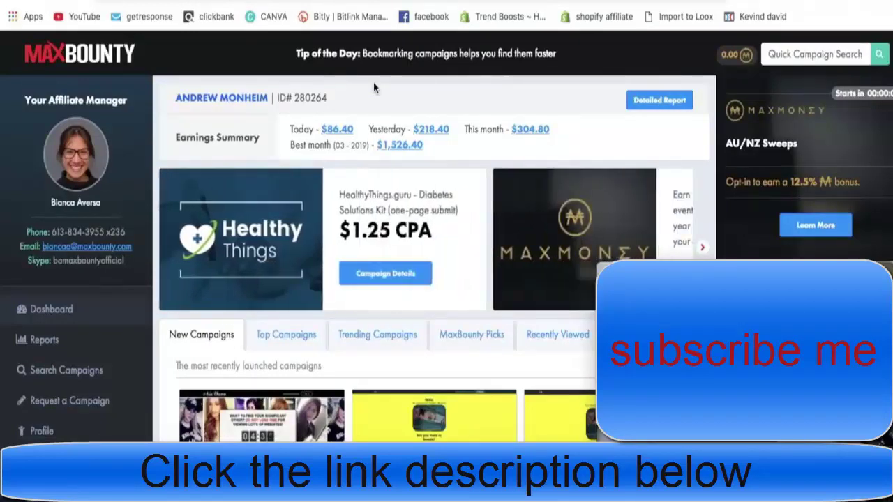
{"action": "left_click", "coordinate": [55, 2]}
{"action": "left_click", "coordinate": [565, 107]}
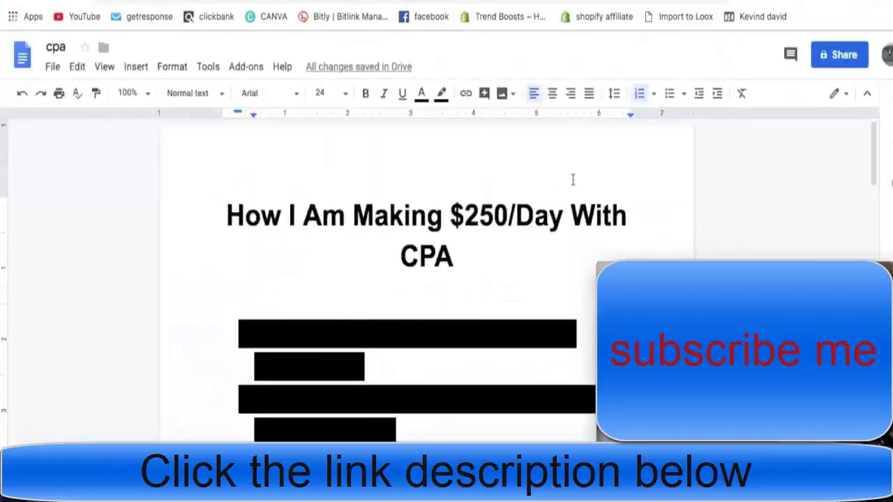
{"action": "scroll", "coordinate": [572, 180], "scroll_direction": "down", "scroll_amount": 1}
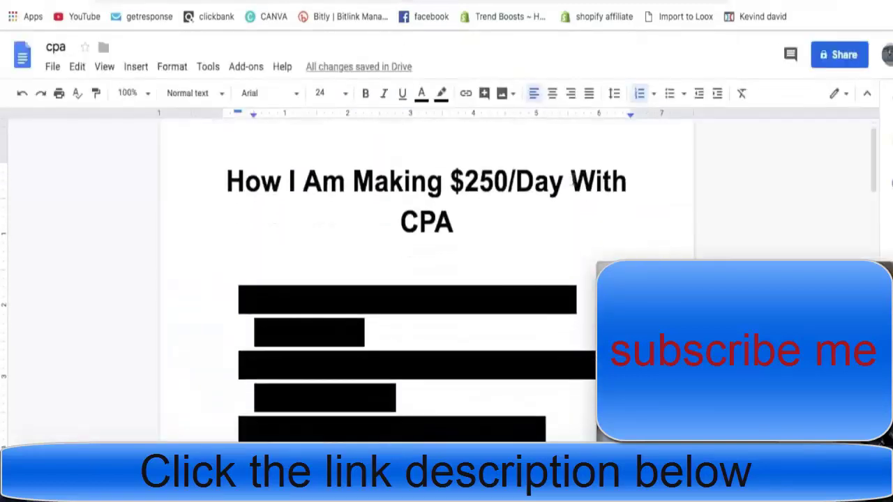
{"action": "scroll", "coordinate": [405, 224], "scroll_direction": "down", "scroll_amount": 2}
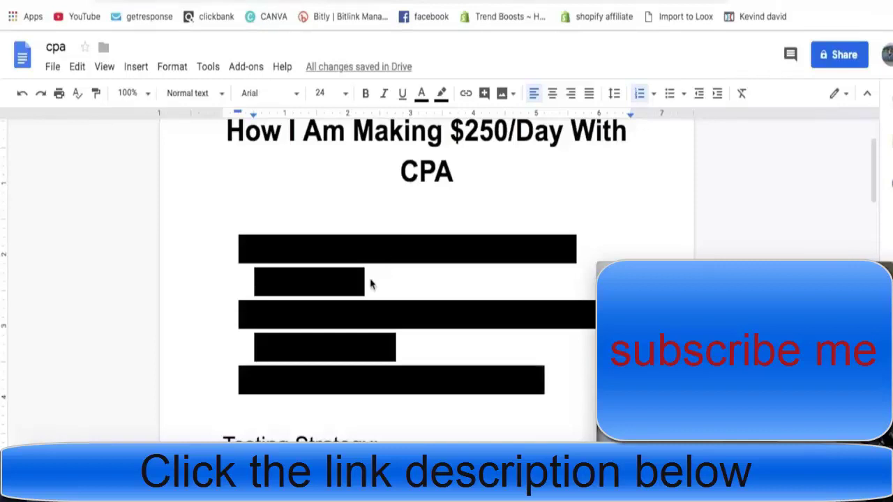
Reveal the first strategy point by setting its black highlight to None.
{"action": "left_click_drag", "start_coordinate": [371, 284], "coordinate": [268, 242]}
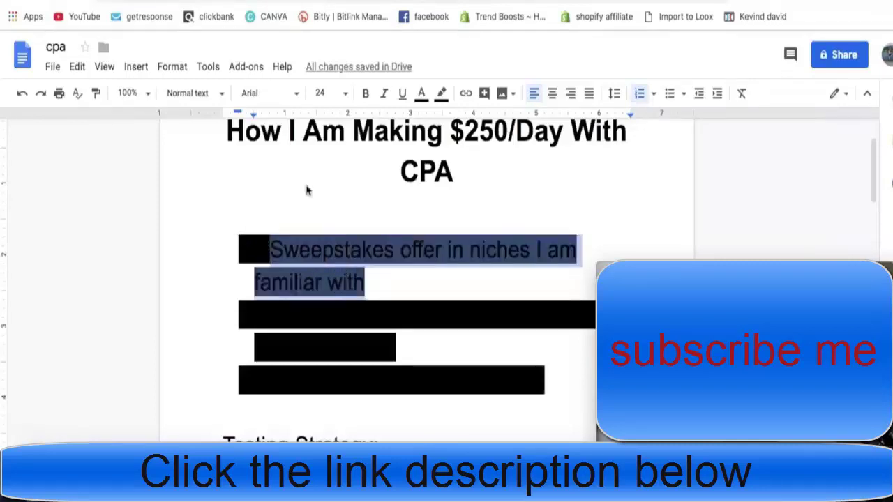
{"action": "left_click", "coordinate": [441, 96]}
{"action": "left_click", "coordinate": [454, 123]}
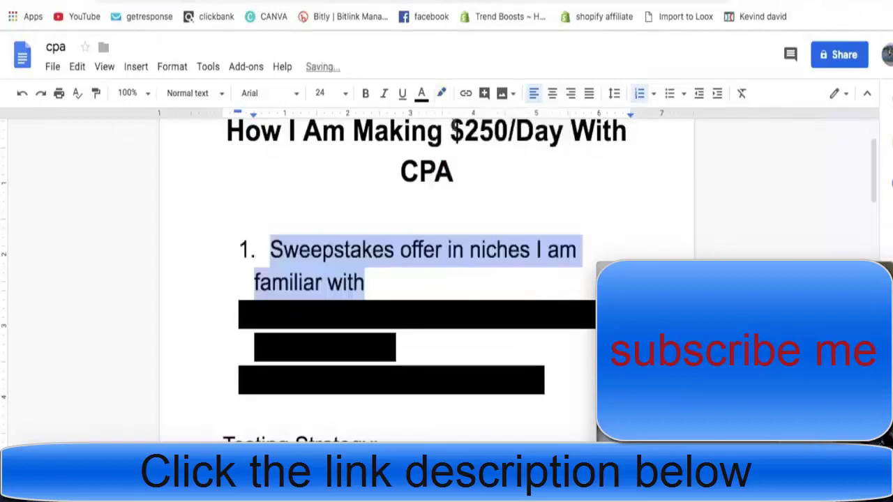
{"action": "left_click", "coordinate": [383, 283]}
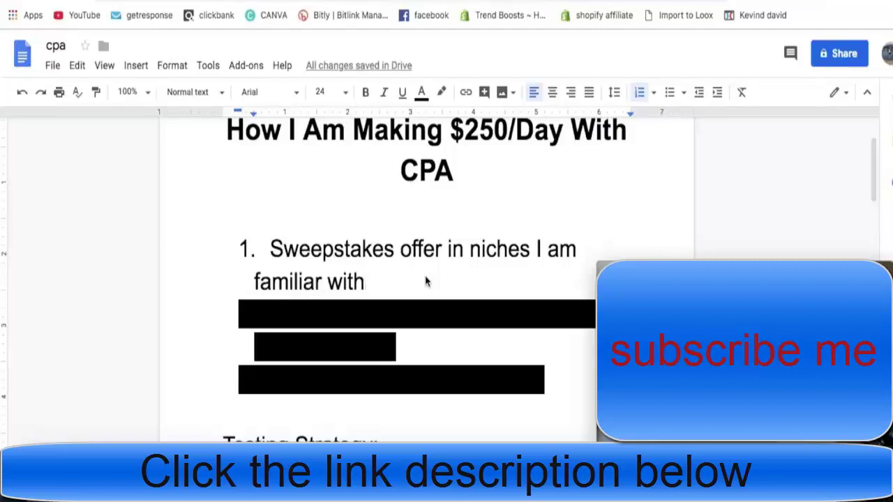
Reveal the second strategy point by setting its black highlight to None.
{"action": "left_click_drag", "start_coordinate": [397, 348], "coordinate": [245, 313]}
{"action": "left_click", "coordinate": [441, 91]}
{"action": "left_click", "coordinate": [463, 122]}
{"action": "left_click", "coordinate": [441, 349]}
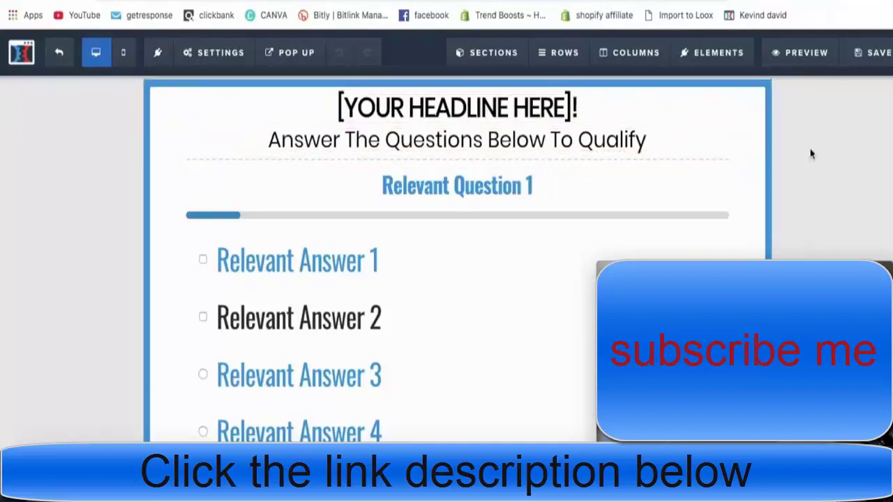
Scroll through the ClickFunnels survey page showing 'Relevant Question 1' and its answer options.
{"action": "scroll", "coordinate": [787, 147], "scroll_direction": "down", "scroll_amount": 2}
{"action": "scroll", "coordinate": [787, 147], "scroll_direction": "down", "scroll_amount": 2}
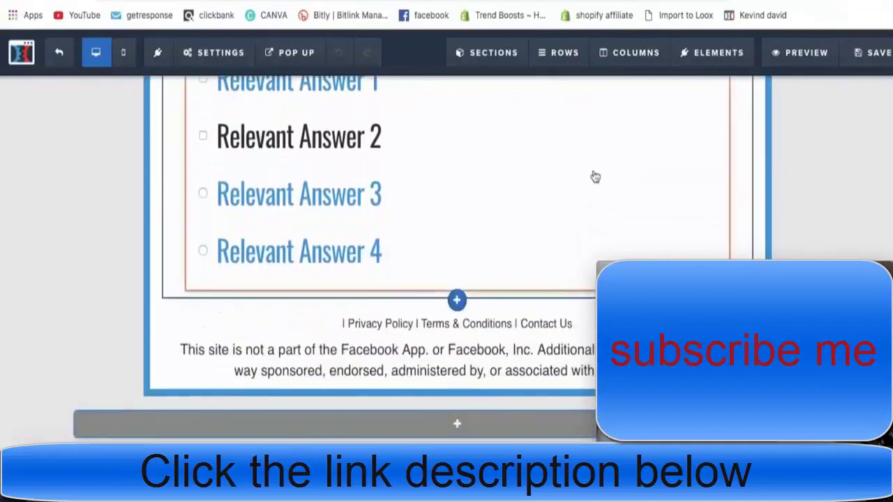
{"action": "scroll", "coordinate": [595, 176], "scroll_direction": "up", "scroll_amount": 4}
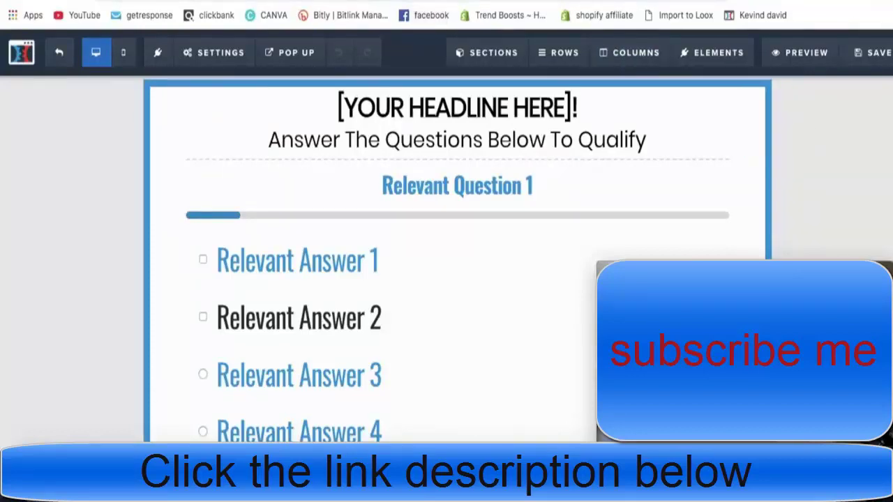
{"action": "scroll", "coordinate": [388, 244], "scroll_direction": "down", "scroll_amount": 3}
{"action": "scroll", "coordinate": [391, 247], "scroll_direction": "up", "scroll_amount": 3}
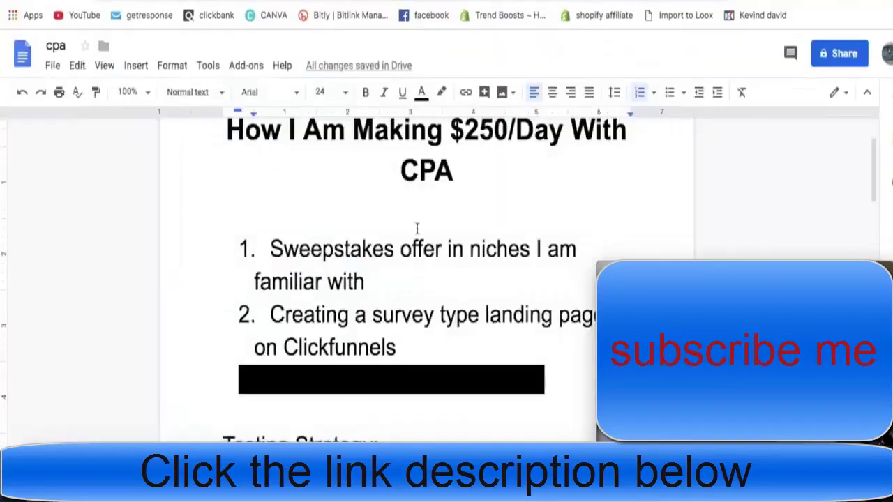
Reveal the third point, 'Running IG Story Ads To Test', by setting its highlight to None.
{"action": "scroll", "coordinate": [417, 229], "scroll_direction": "down", "scroll_amount": 1}
{"action": "triple_click", "coordinate": [419, 304]}
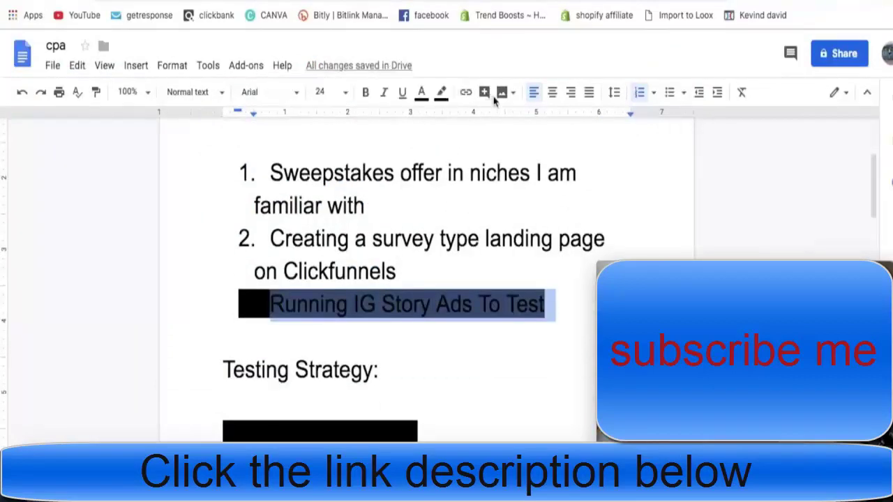
{"action": "left_click", "coordinate": [441, 92]}
{"action": "left_click", "coordinate": [464, 175]}
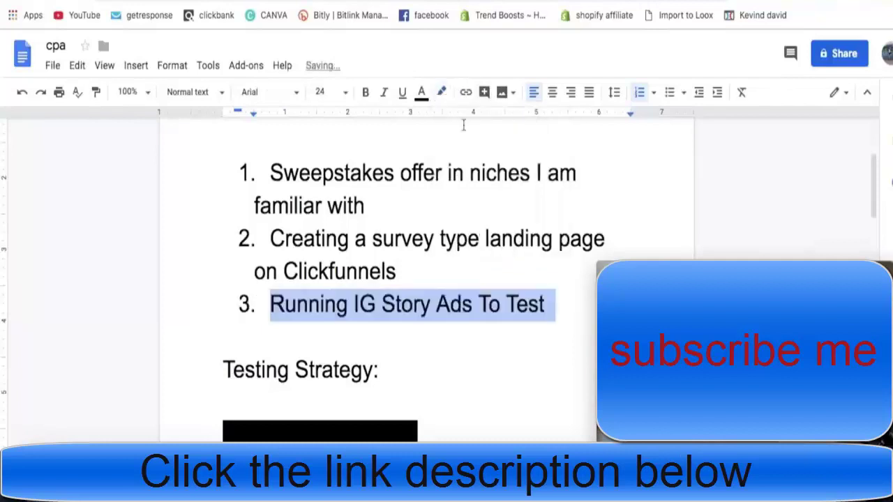
{"action": "left_click", "coordinate": [551, 300]}
{"action": "scroll", "coordinate": [551, 300], "scroll_direction": "down", "scroll_amount": 1}
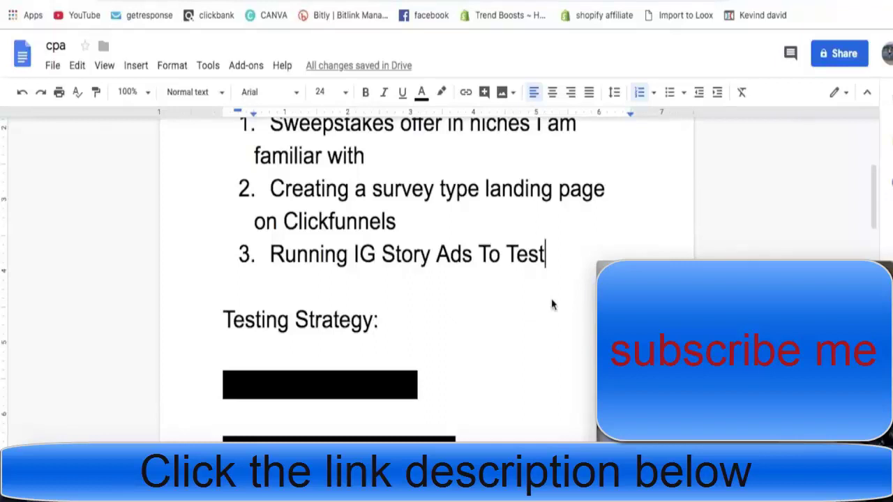
{"action": "scroll", "coordinate": [551, 302], "scroll_direction": "down", "scroll_amount": 3}
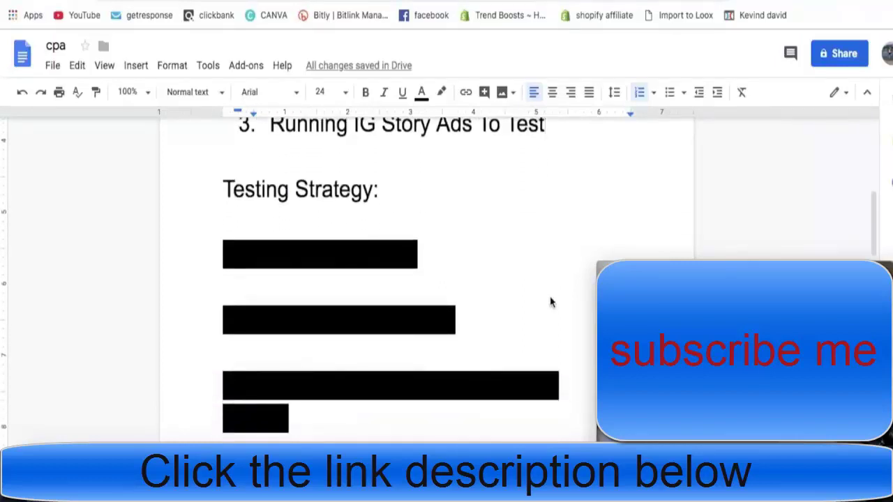
{"action": "scroll", "coordinate": [280, 243], "scroll_direction": "down", "scroll_amount": 1}
{"action": "left_click_drag", "start_coordinate": [223, 250], "coordinate": [530, 251]}
{"action": "left_click", "coordinate": [442, 91]}
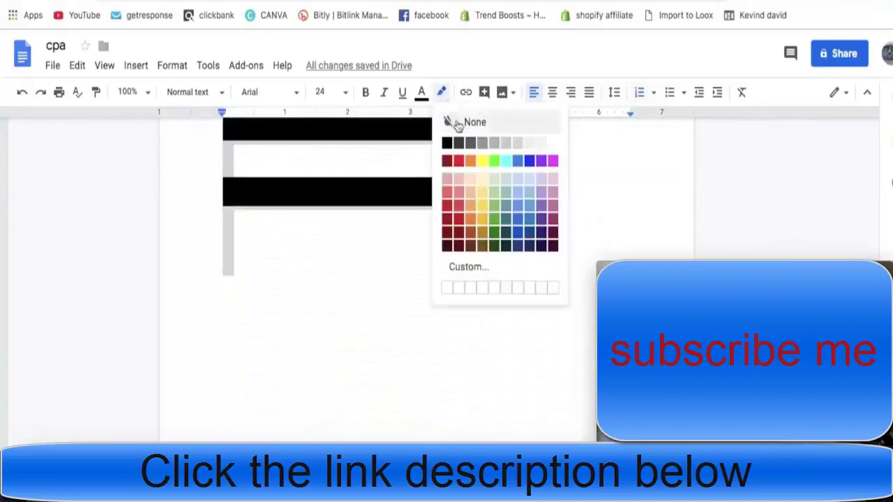
{"action": "left_click", "coordinate": [466, 125]}
{"action": "left_click", "coordinate": [559, 201]}
{"action": "scroll", "coordinate": [559, 201], "scroll_direction": "up", "scroll_amount": 7}
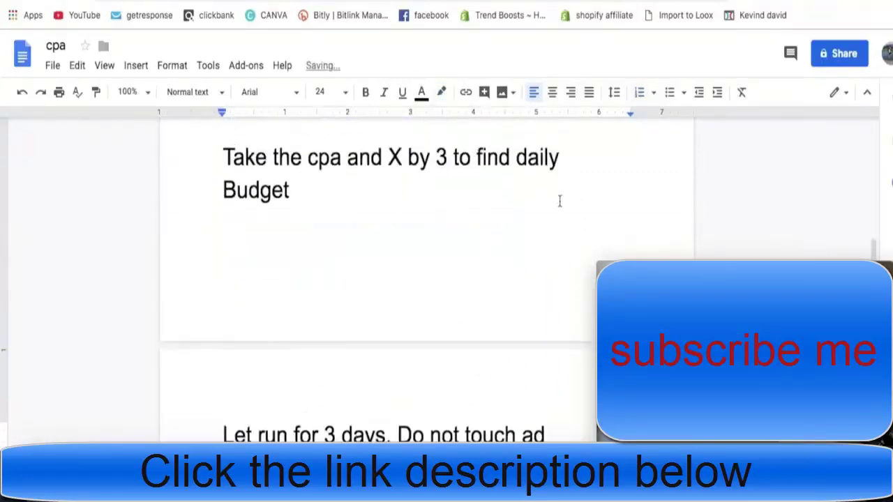
{"action": "scroll", "coordinate": [560, 201], "scroll_direction": "up", "scroll_amount": 2}
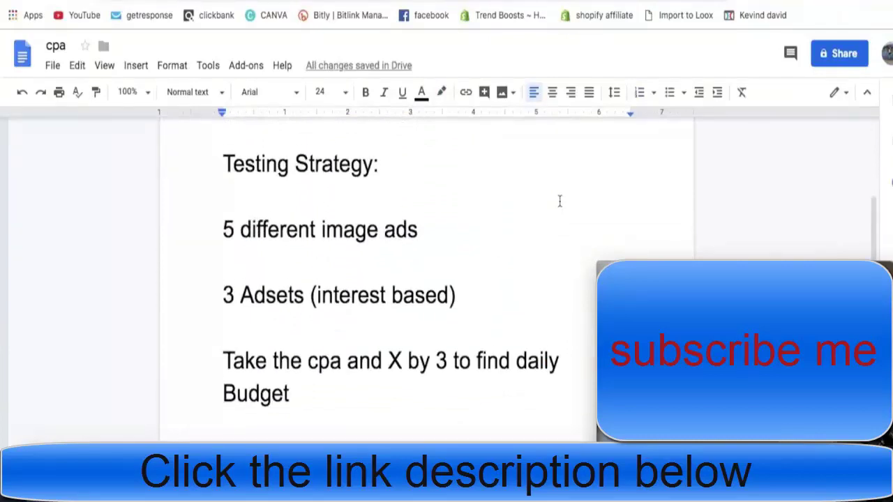
Open the black online income story design in Canva and check its pixel dimensions.
{"action": "left_click", "coordinate": [591, 3]}
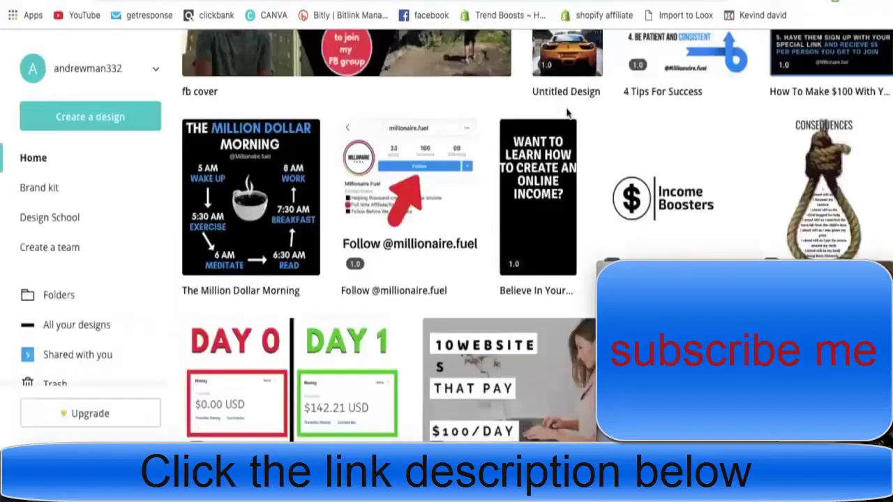
{"action": "left_click", "coordinate": [550, 194]}
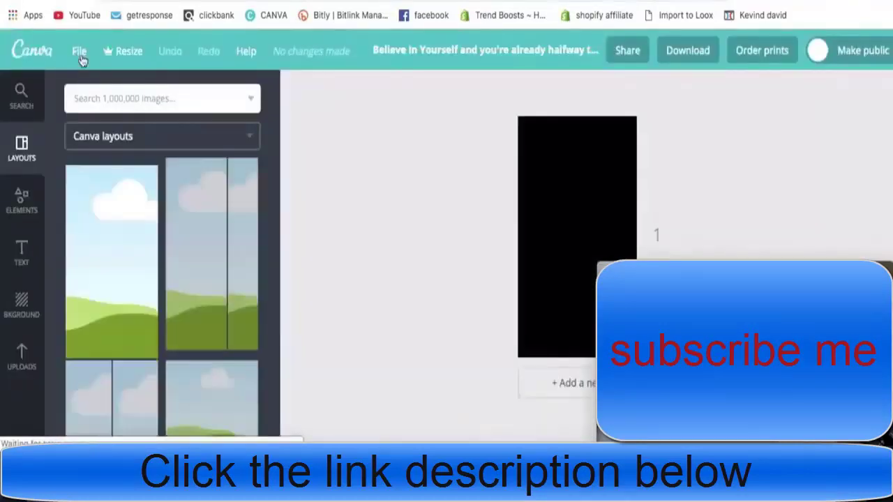
{"action": "left_click", "coordinate": [79, 53]}
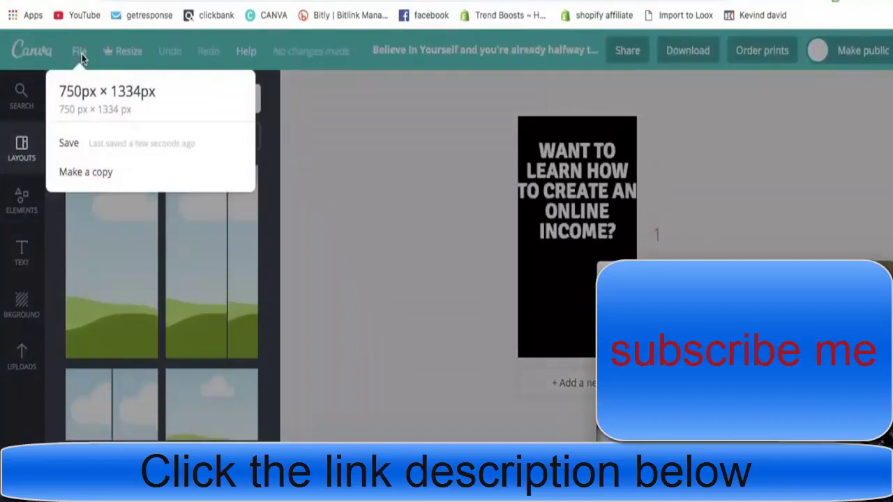
{"action": "left_click", "coordinate": [79, 53]}
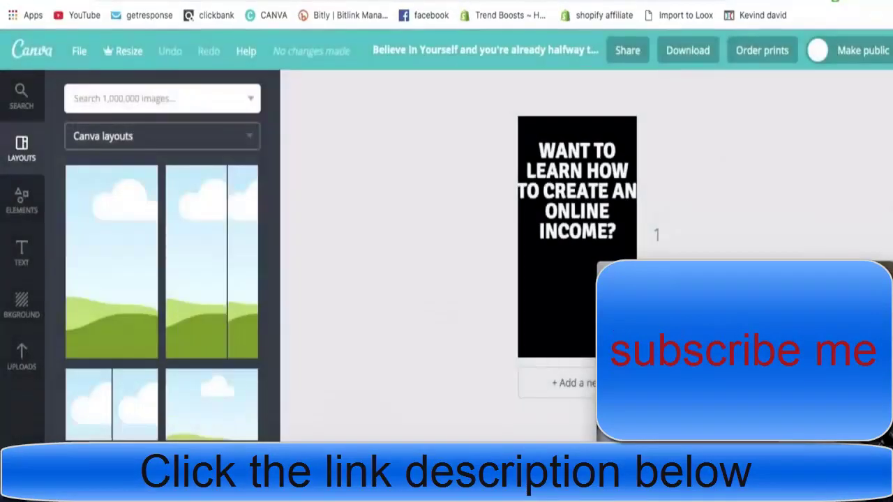
Open the california farming story design and confirm it measures 750px × 1334px.
{"action": "scroll", "coordinate": [486, 194], "scroll_direction": "down", "scroll_amount": 5}
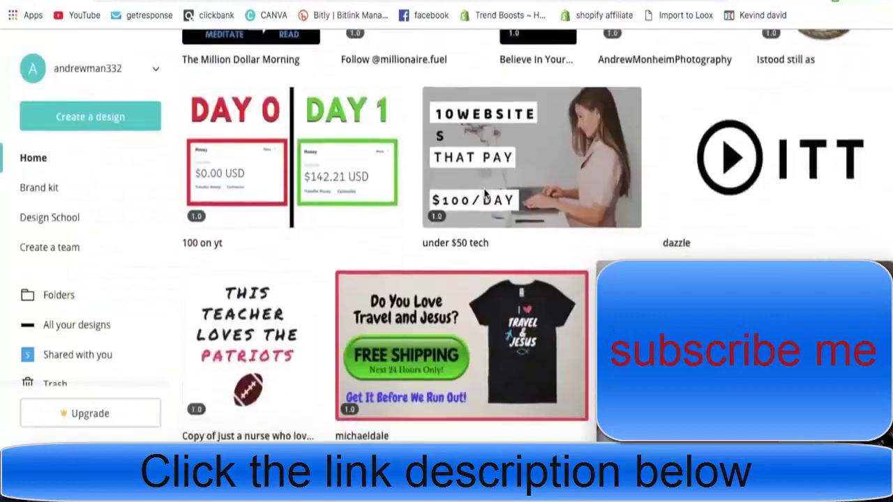
{"action": "scroll", "coordinate": [487, 194], "scroll_direction": "down", "scroll_amount": 10}
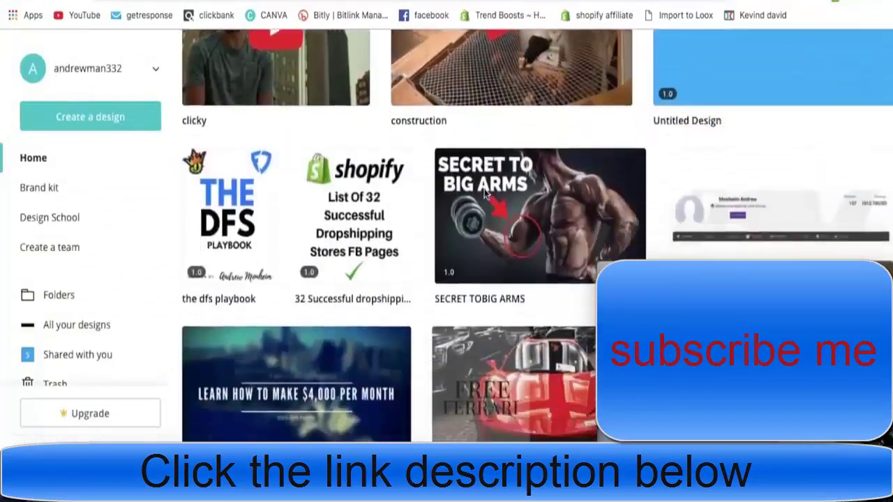
{"action": "scroll", "coordinate": [487, 194], "scroll_direction": "down", "scroll_amount": 6}
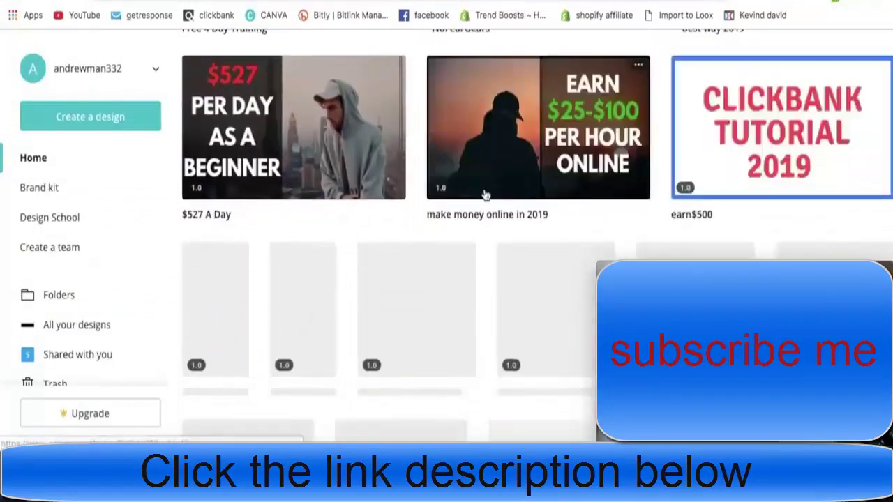
{"action": "scroll", "coordinate": [486, 194], "scroll_direction": "down", "scroll_amount": 2}
{"action": "left_click", "coordinate": [225, 211]}
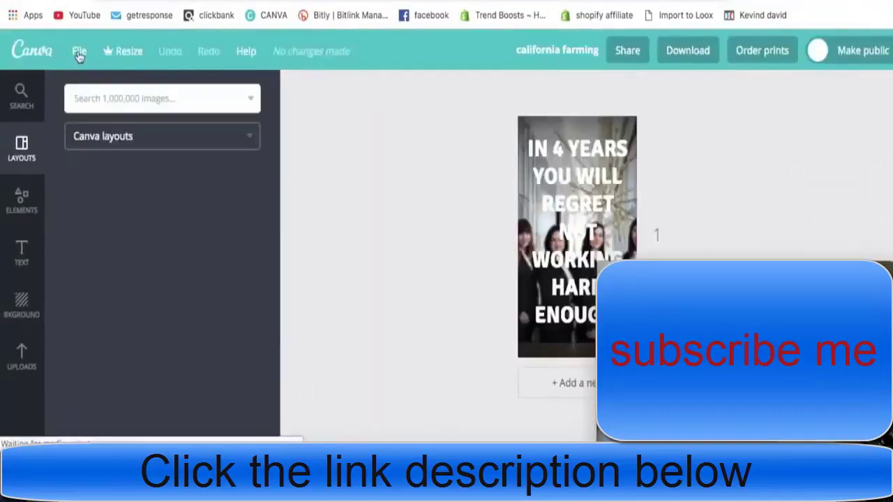
{"action": "left_click", "coordinate": [78, 53]}
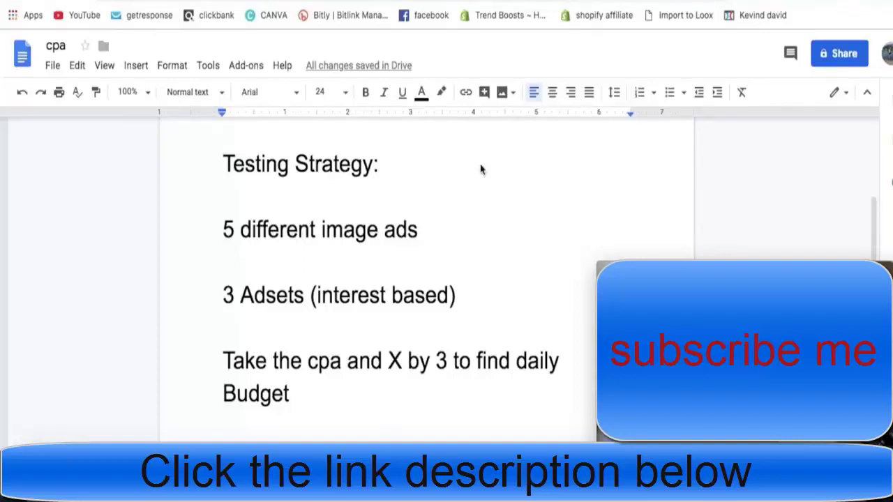
Scroll the cpa notes past Testing Strategy onto the next page.
{"action": "scroll", "coordinate": [480, 170], "scroll_direction": "down", "scroll_amount": 1}
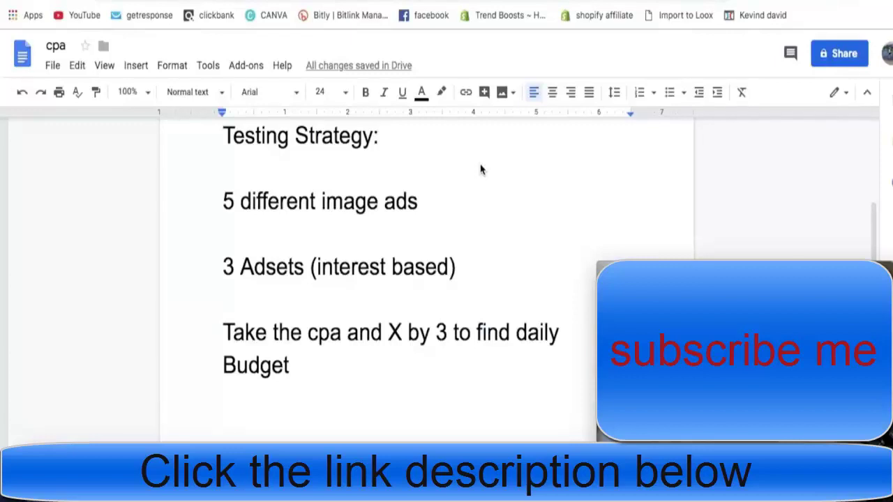
{"action": "scroll", "coordinate": [480, 169], "scroll_direction": "down", "scroll_amount": 1}
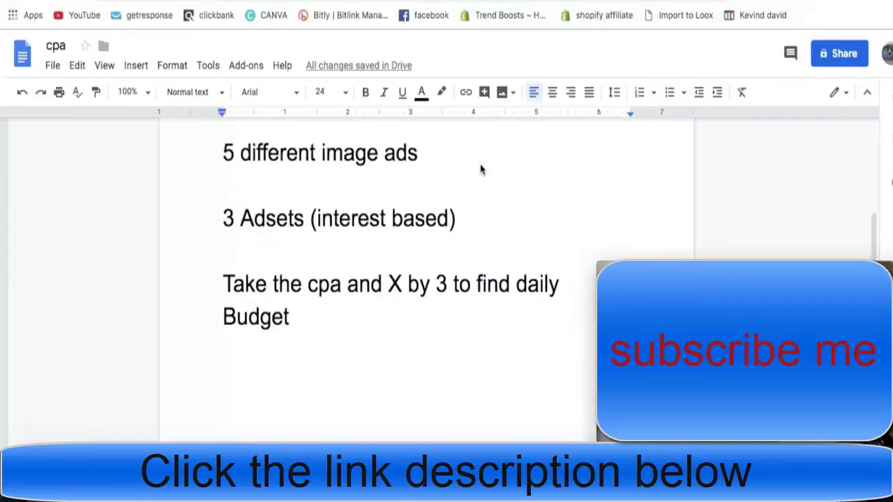
{"action": "scroll", "coordinate": [481, 208], "scroll_direction": "down", "scroll_amount": 1}
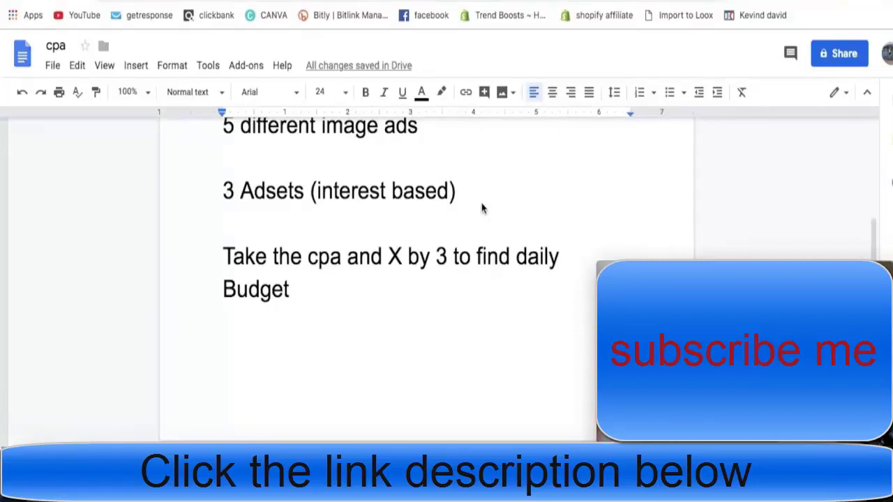
{"action": "scroll", "coordinate": [481, 208], "scroll_direction": "down", "scroll_amount": 3}
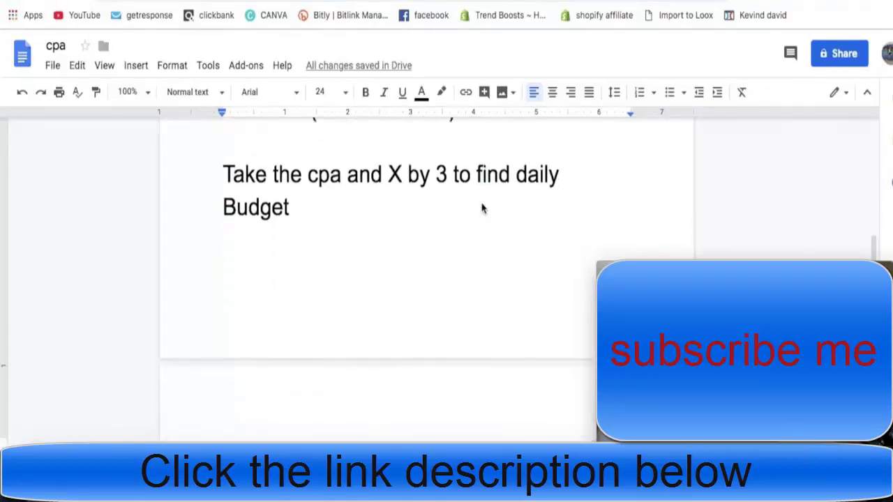
{"action": "scroll", "coordinate": [481, 208], "scroll_direction": "down", "scroll_amount": 1}
Scroll down to the last line, 'If not, cut adset and test more!'.
{"action": "scroll", "coordinate": [481, 208], "scroll_direction": "down", "scroll_amount": 7}
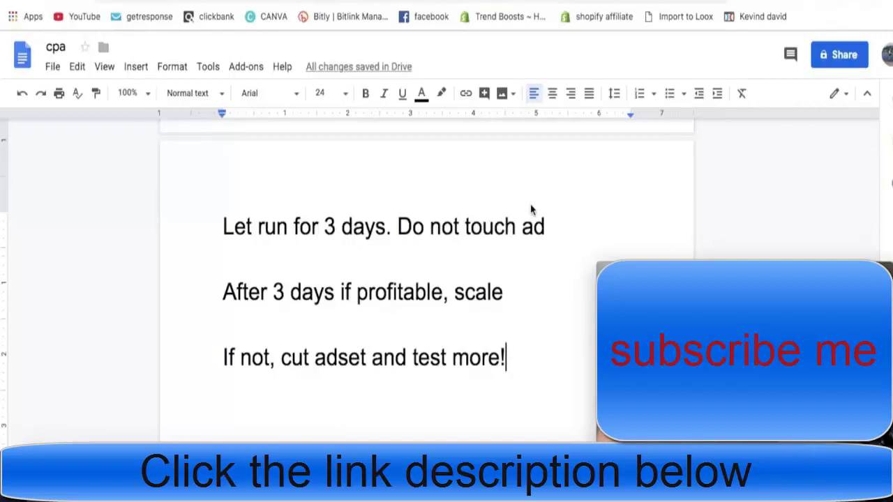
{"action": "scroll", "coordinate": [530, 209], "scroll_direction": "down", "scroll_amount": 2}
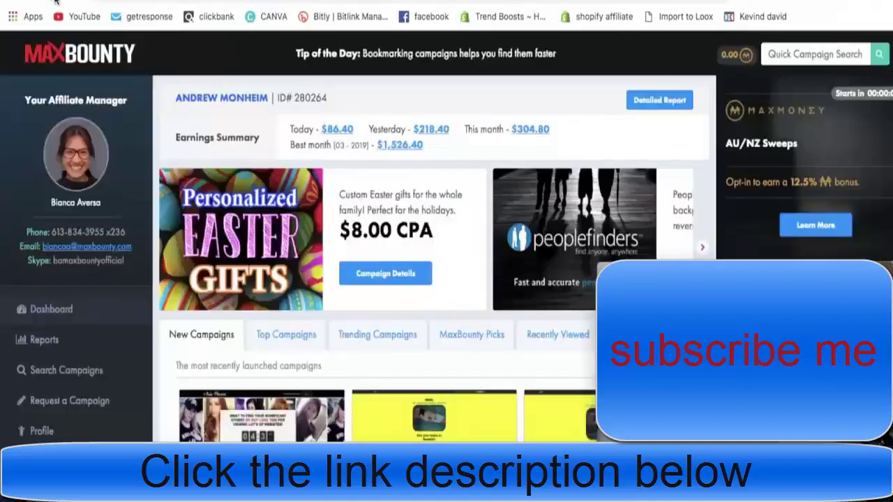
Reload the MaxBounty dashboard, confirming resubmission, to show $91.20 today and $309.60 this month.
{"action": "key", "text": "ctrl+r"}
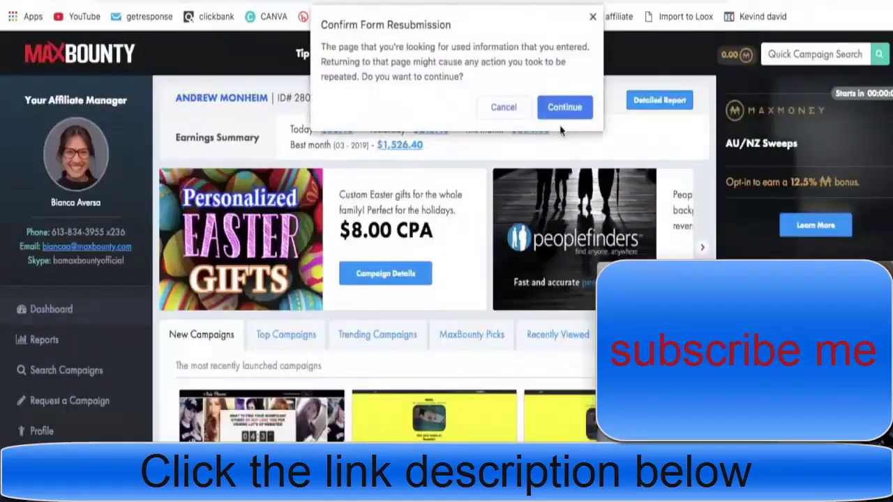
{"action": "left_click", "coordinate": [565, 110]}
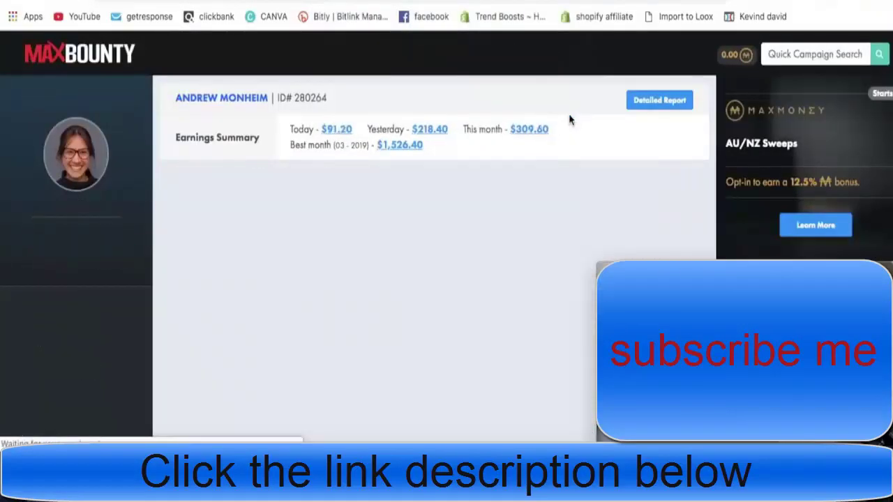